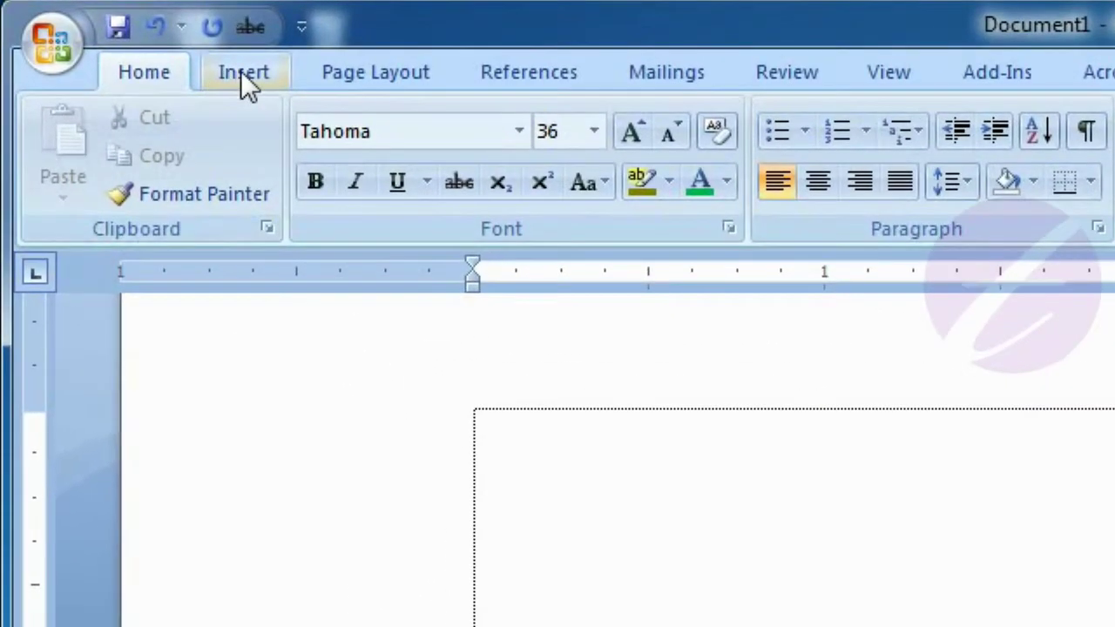
Step: Insert a multiplication sign × from the Symbol list at the start of the document
{"action": "left_click", "coordinate": [242, 74]}
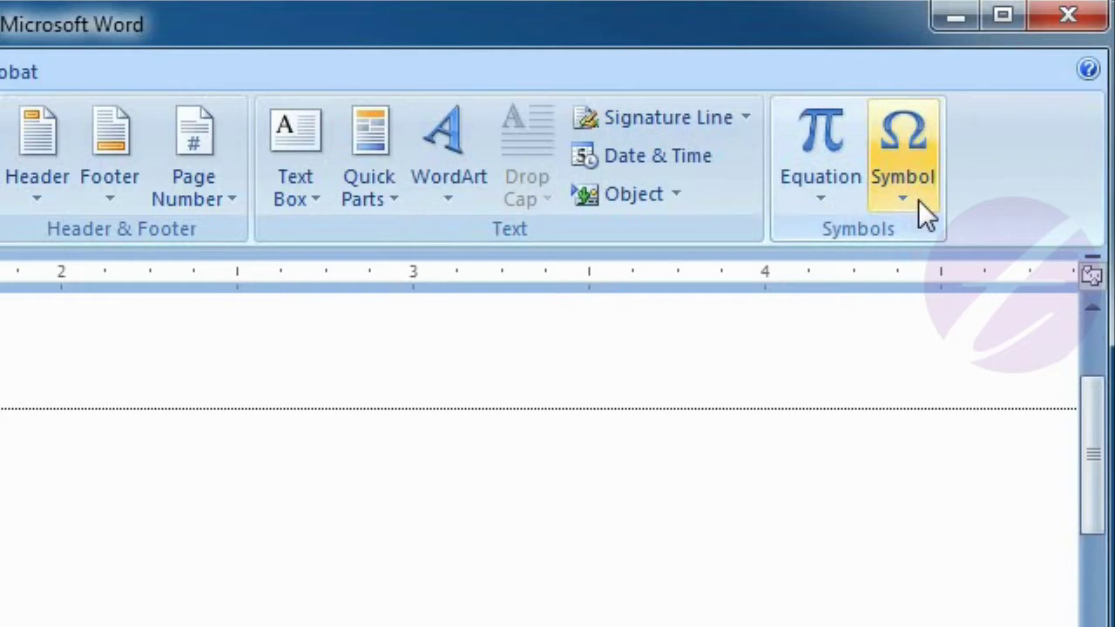
{"action": "left_click", "coordinate": [919, 165]}
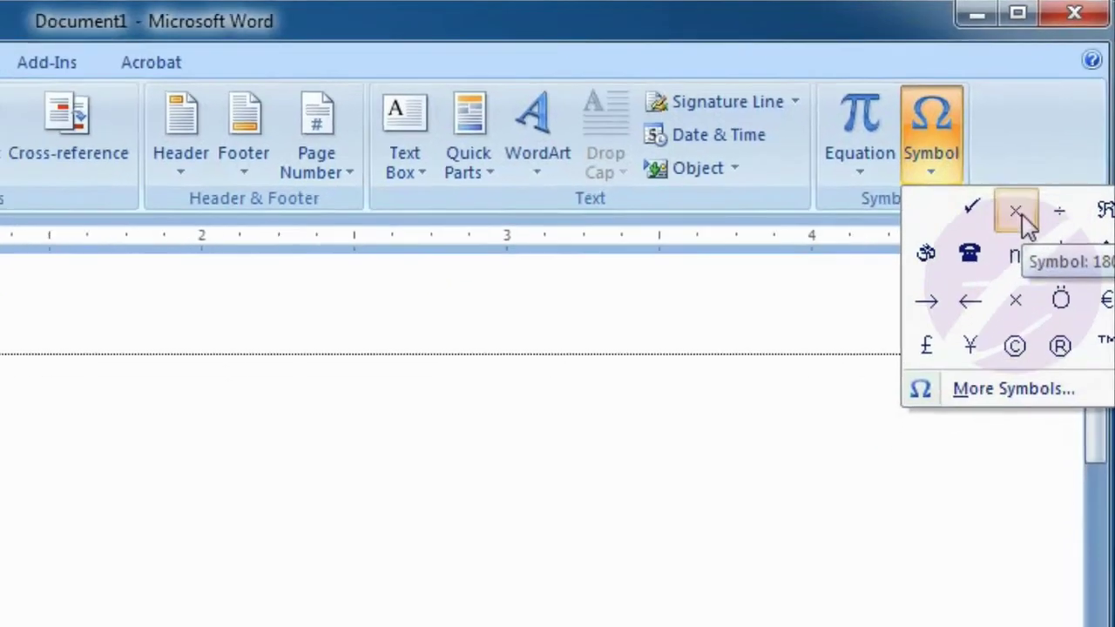
{"action": "left_click", "coordinate": [1002, 246]}
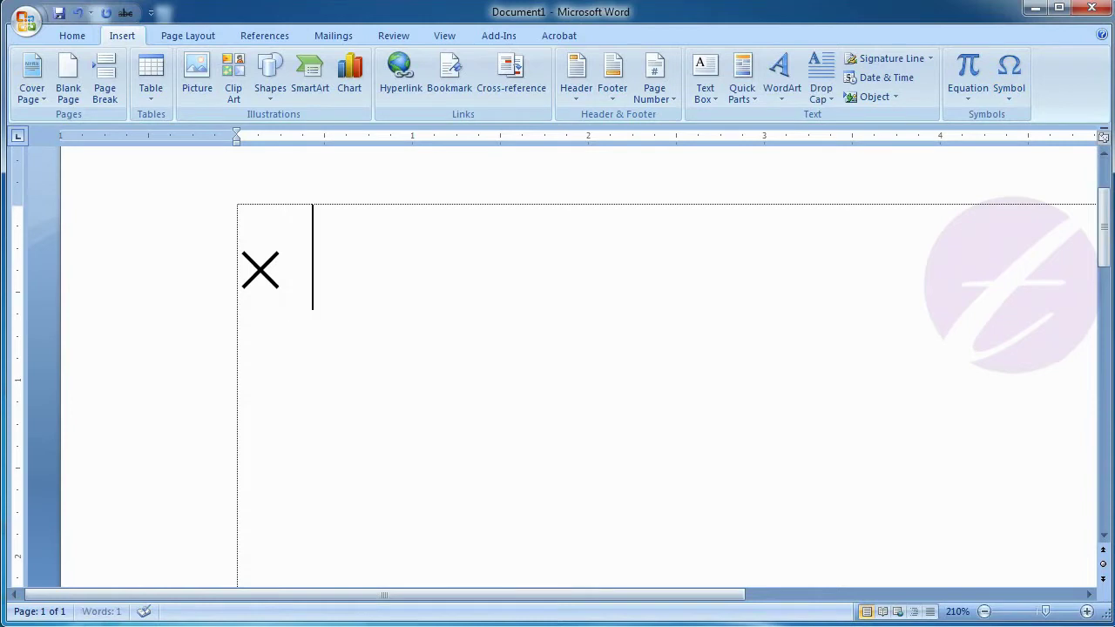
Step: Add ÷ from the quick Symbol list, then insert Greek α via More Symbols
{"action": "left_click", "coordinate": [1019, 105]}
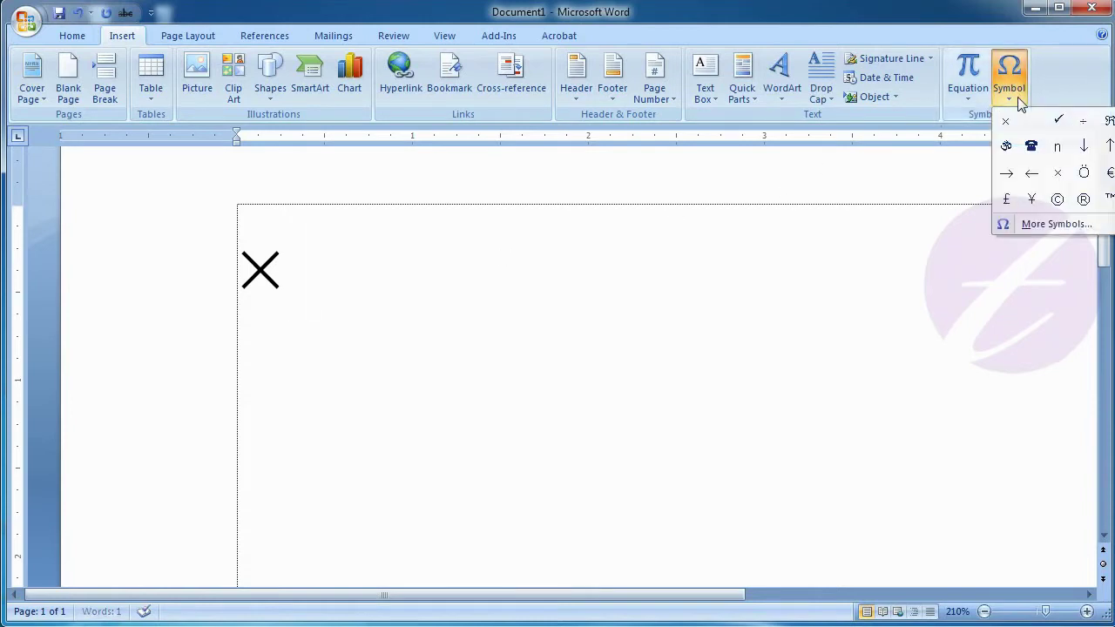
{"action": "left_click", "coordinate": [1083, 122]}
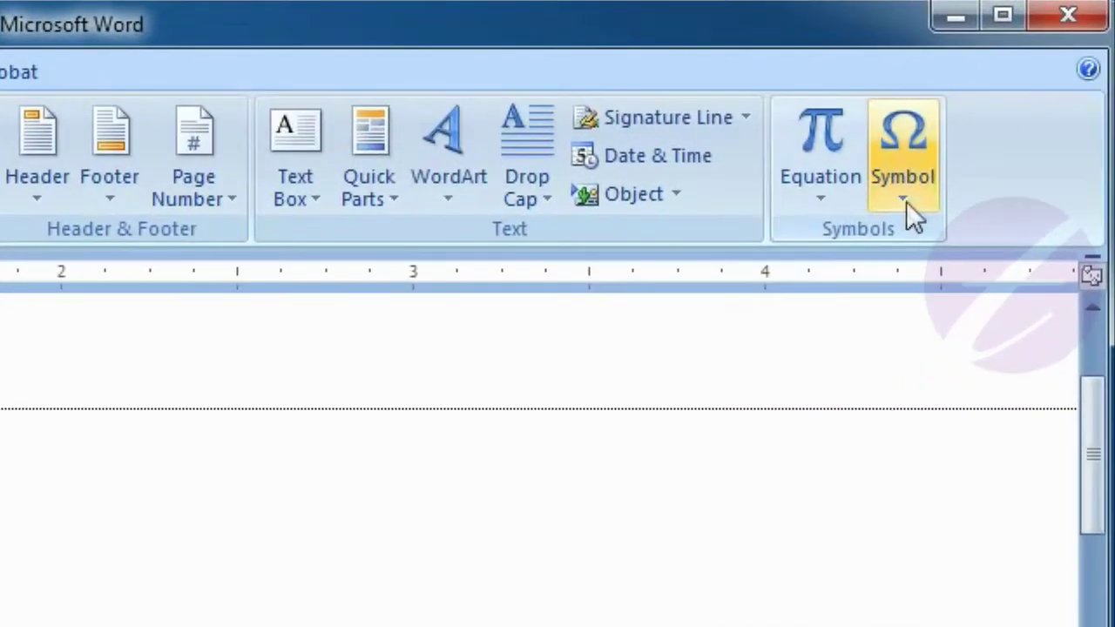
{"action": "left_click", "coordinate": [906, 201]}
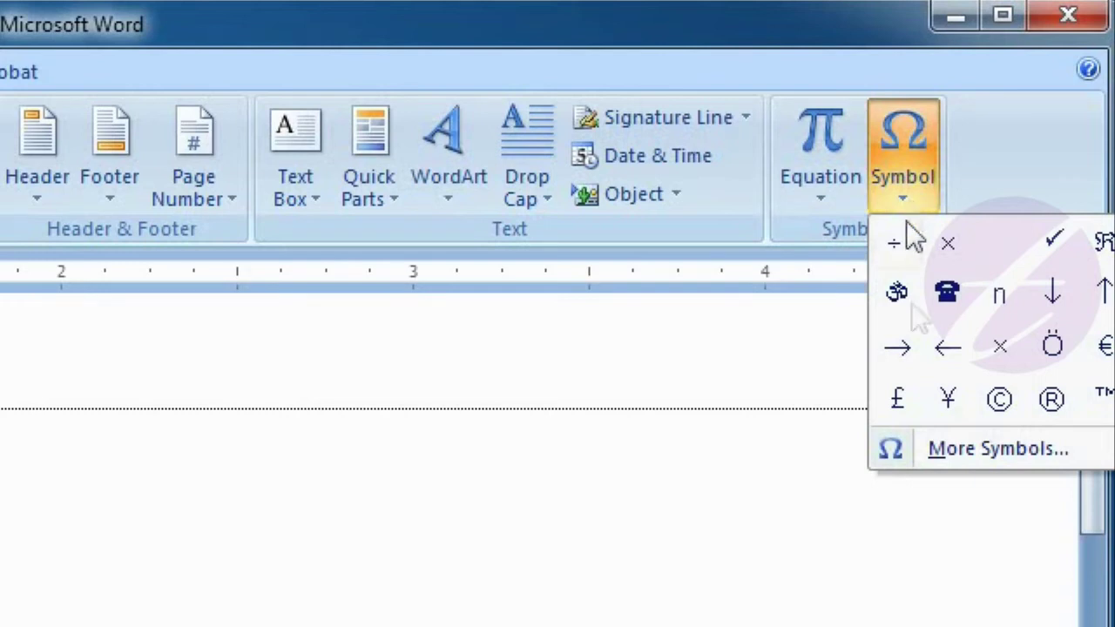
{"action": "left_click", "coordinate": [991, 451]}
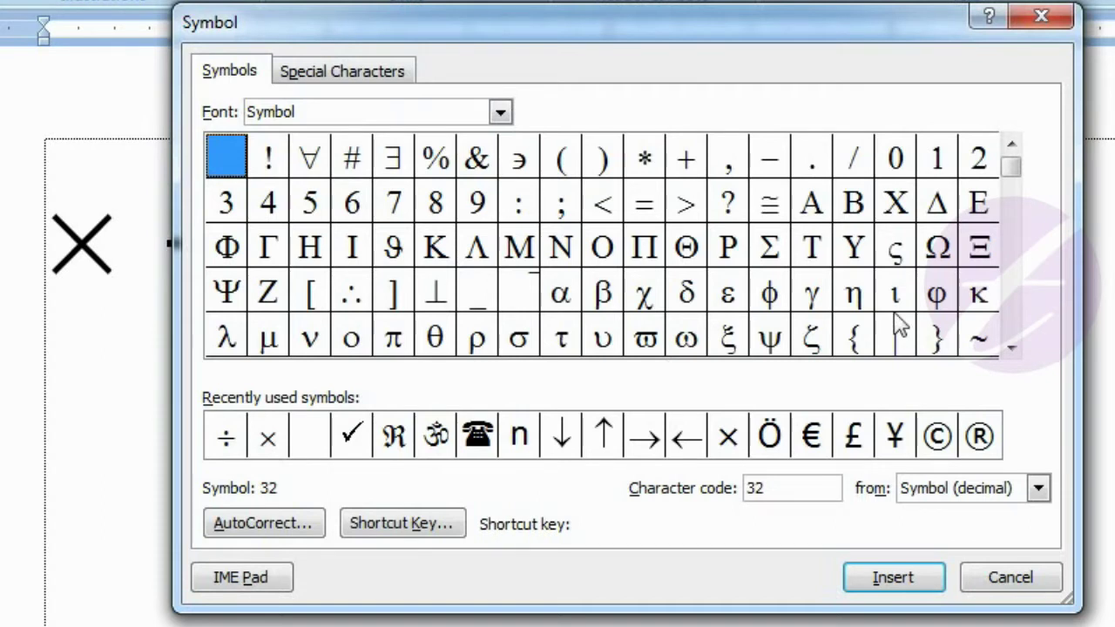
{"action": "left_click", "coordinate": [570, 295]}
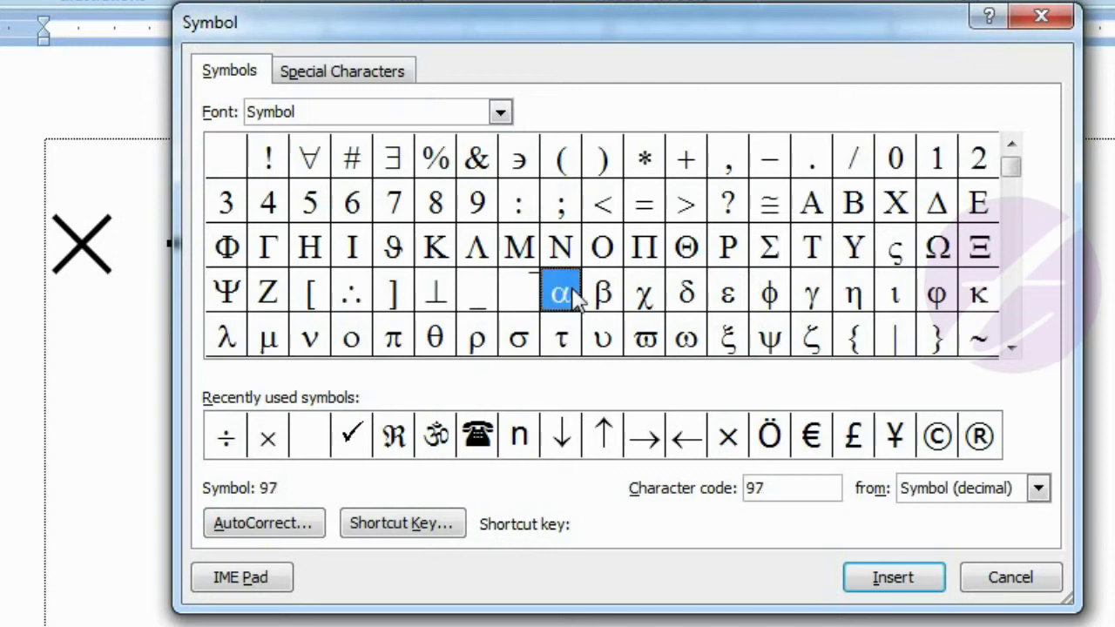
{"action": "left_click", "coordinate": [892, 585]}
{"action": "left_click", "coordinate": [1011, 579]}
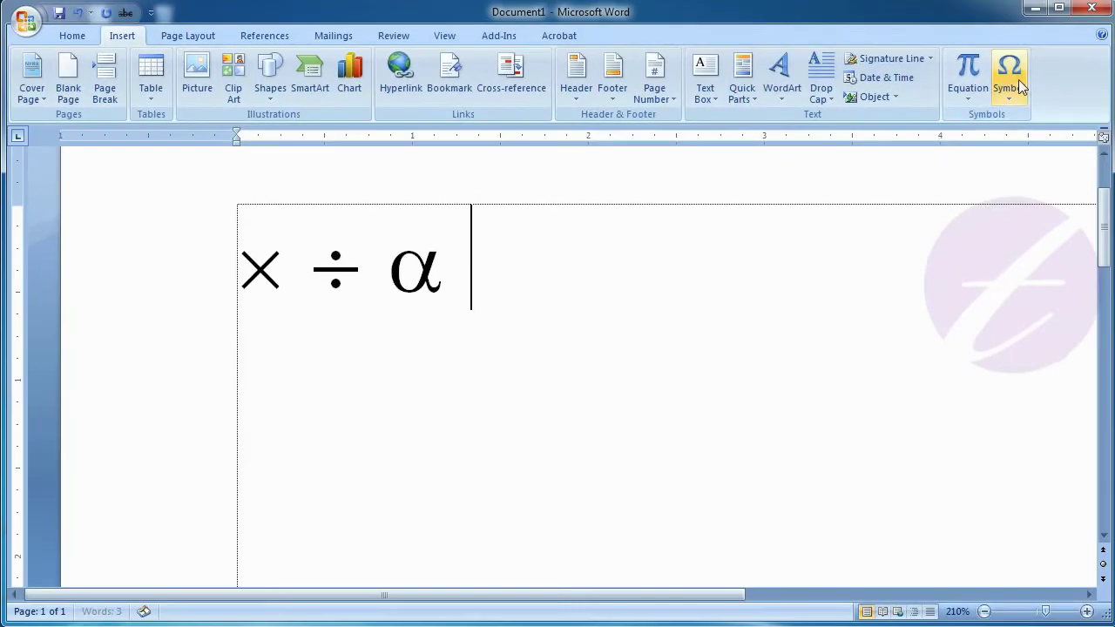
Step: Insert a second division sign ÷ from the full Symbol dialog
{"action": "left_click", "coordinate": [1013, 79]}
{"action": "left_click", "coordinate": [1055, 225]}
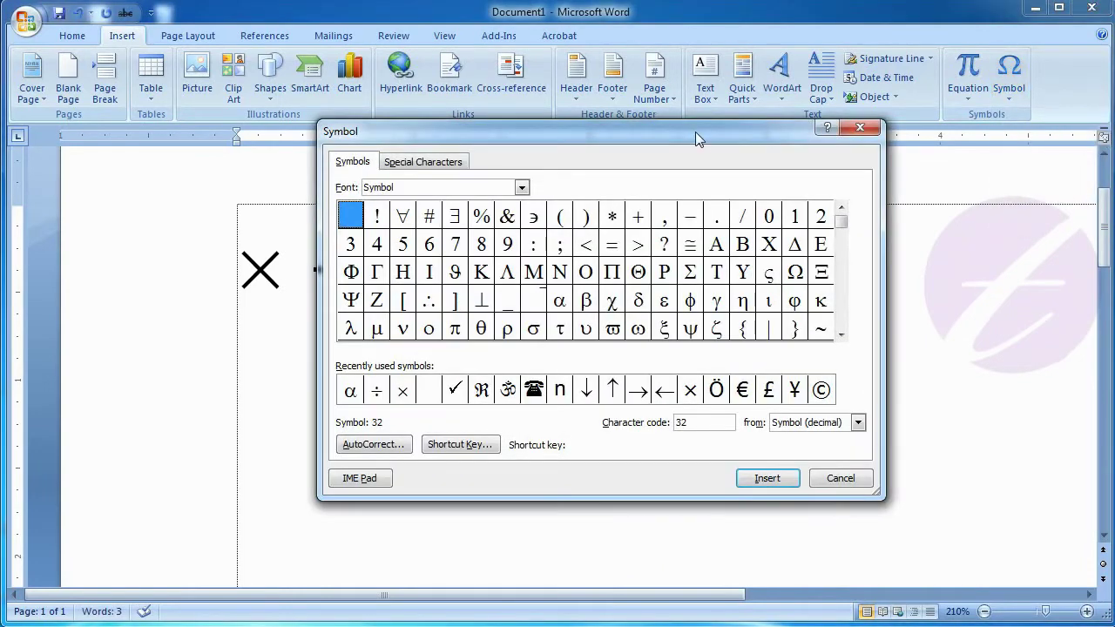
{"action": "mouse_move", "coordinate": [695, 131]}
{"action": "left_mouse_down"}
{"action": "mouse_move", "coordinate": [669, 221]}
{"action": "mouse_move", "coordinate": [909, 34]}
{"action": "left_mouse_up"}
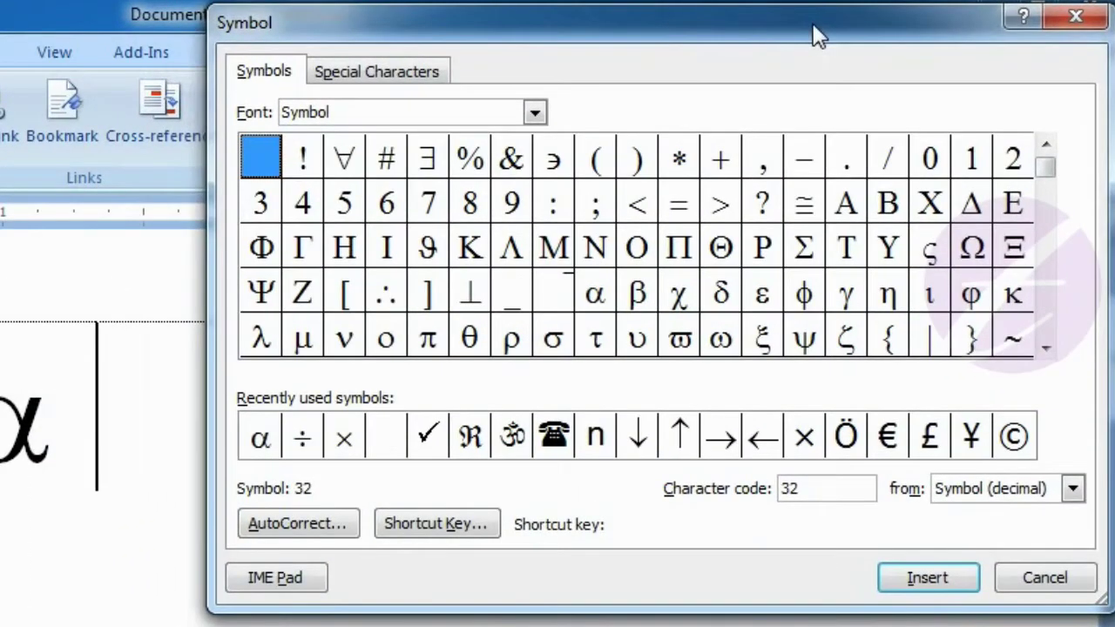
{"action": "left_click", "coordinate": [1049, 349]}
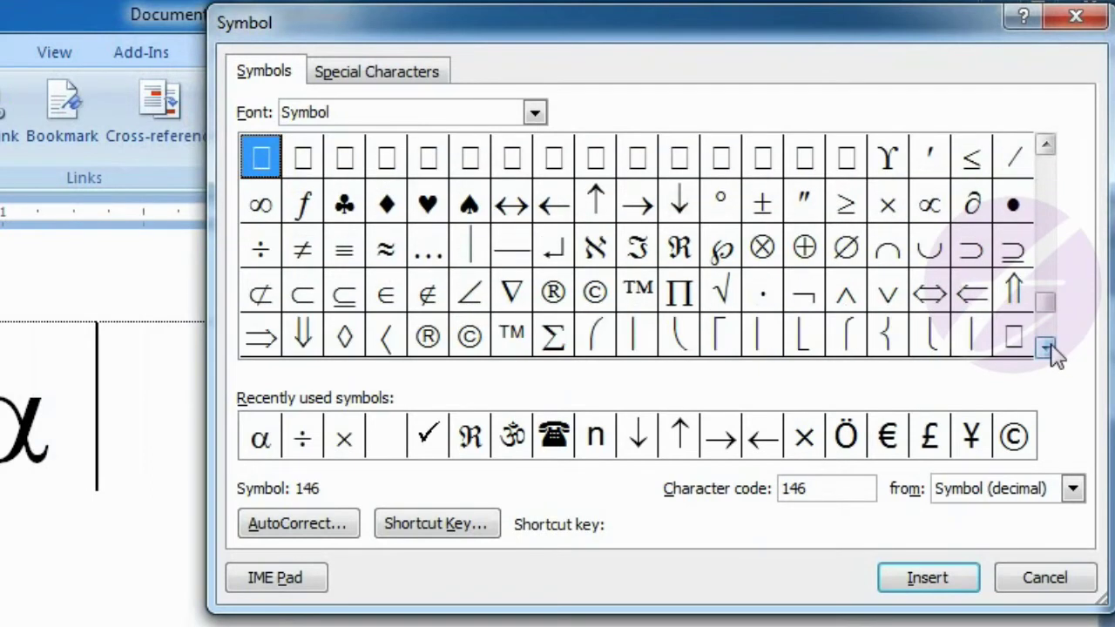
{"action": "left_click", "coordinate": [275, 258]}
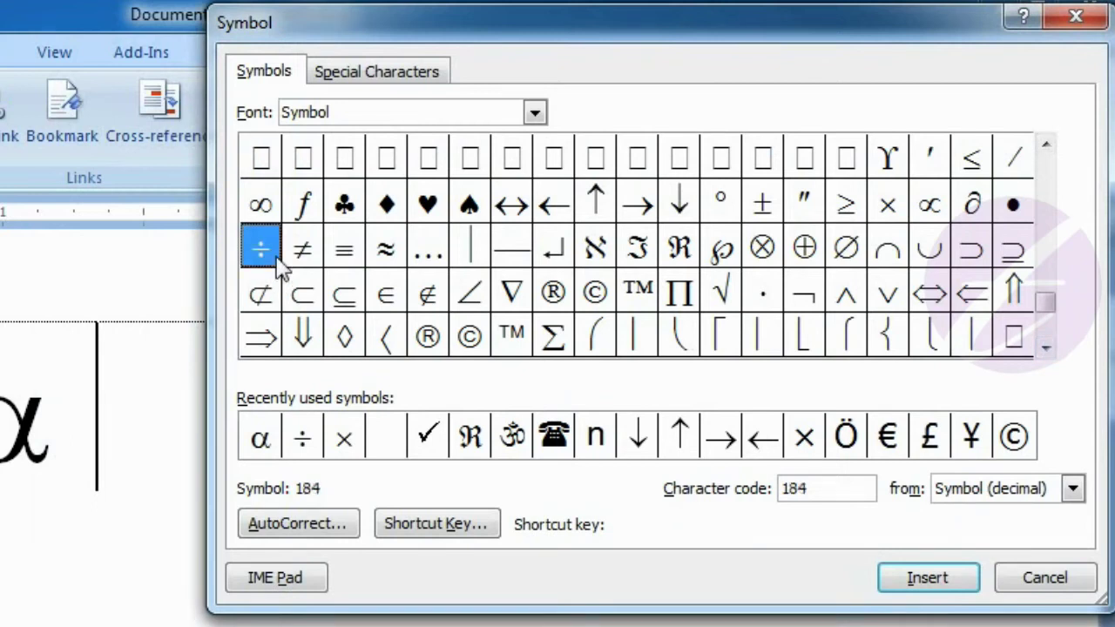
{"action": "left_click", "coordinate": [927, 579]}
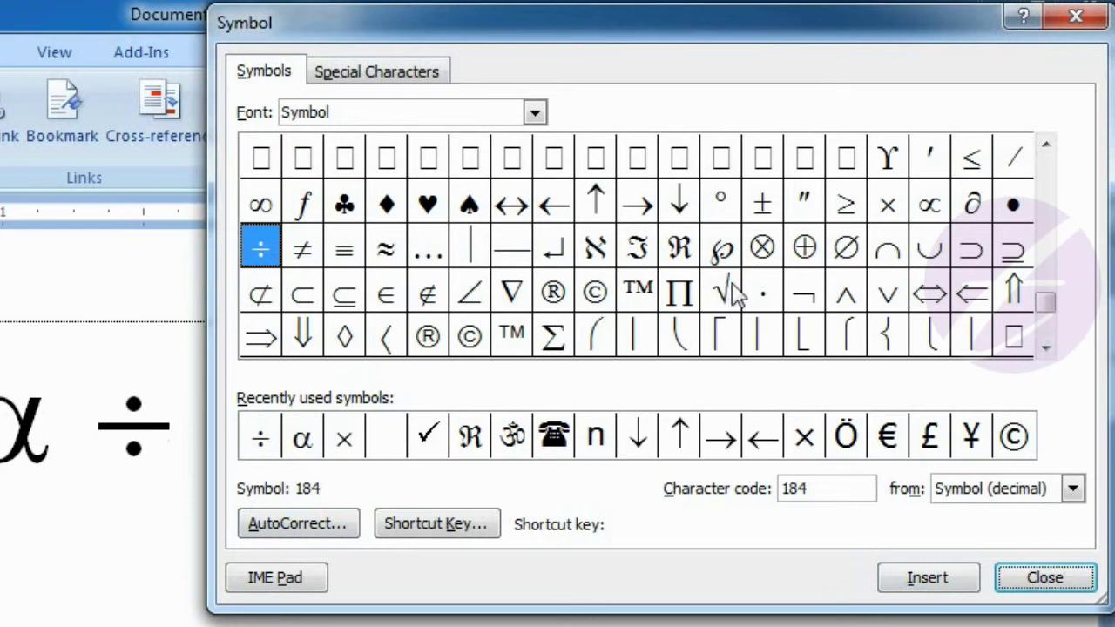
Step: Insert the double prime ″ (character code 178) and close the Symbol dialog
{"action": "left_click", "coordinate": [1046, 348]}
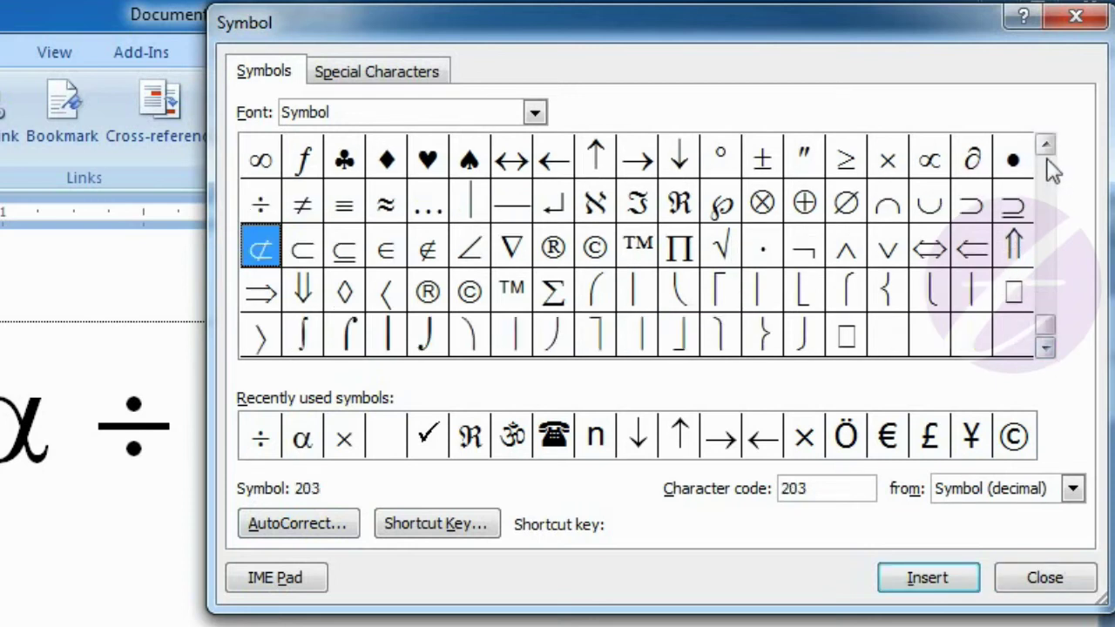
{"action": "left_click", "coordinate": [1046, 144]}
{"action": "left_click", "coordinate": [1046, 144]}
{"action": "left_click", "coordinate": [1047, 146]}
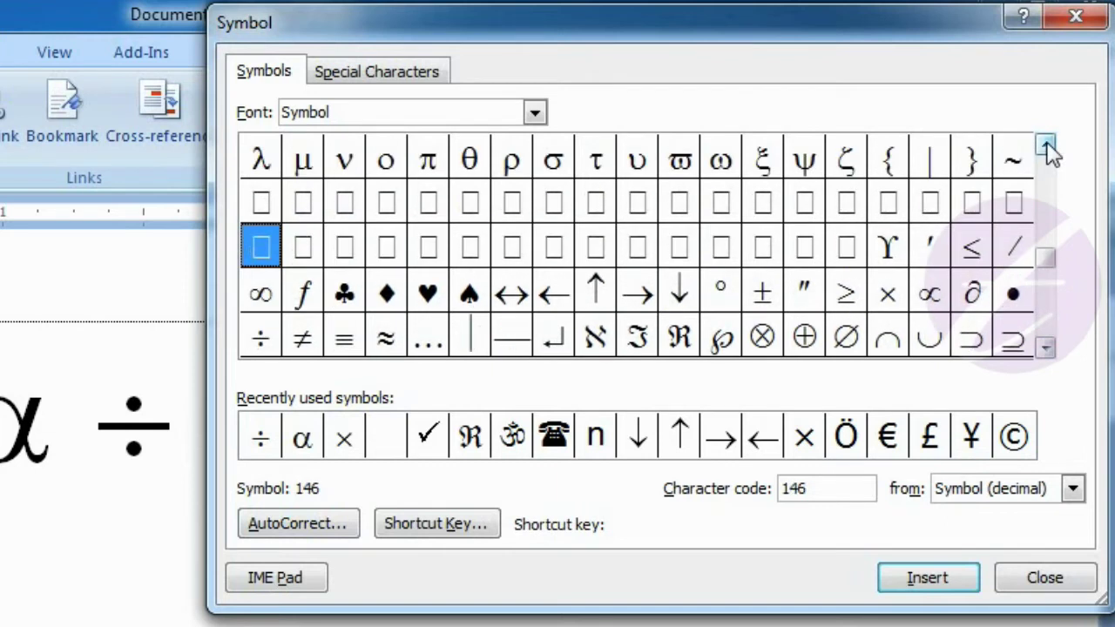
{"action": "left_click", "coordinate": [1046, 145]}
{"action": "left_click", "coordinate": [763, 340]}
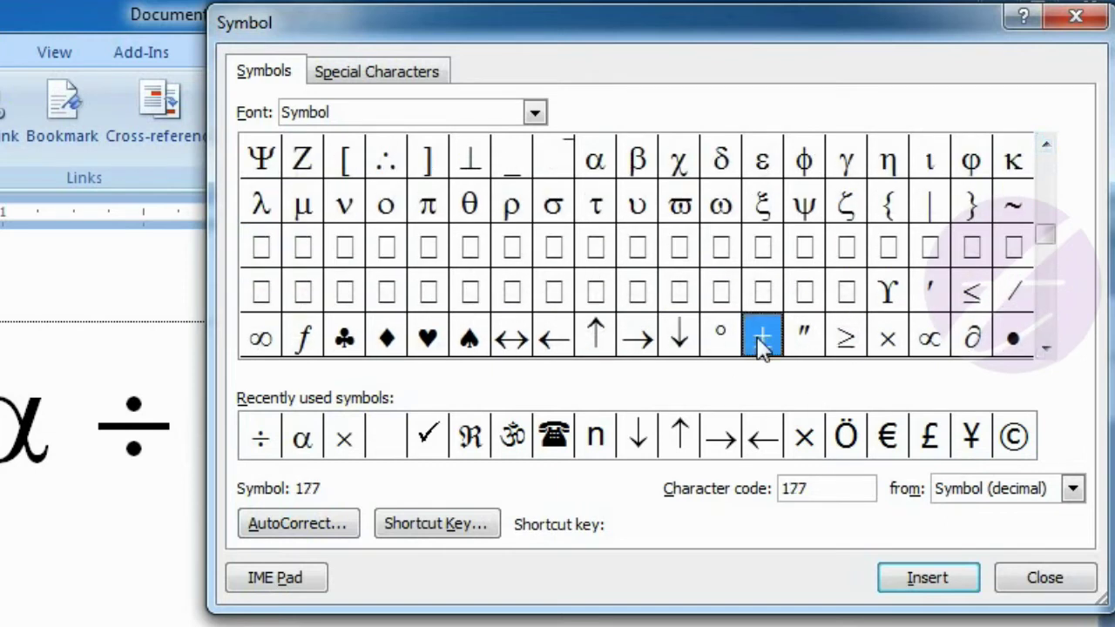
{"action": "left_click", "coordinate": [802, 342]}
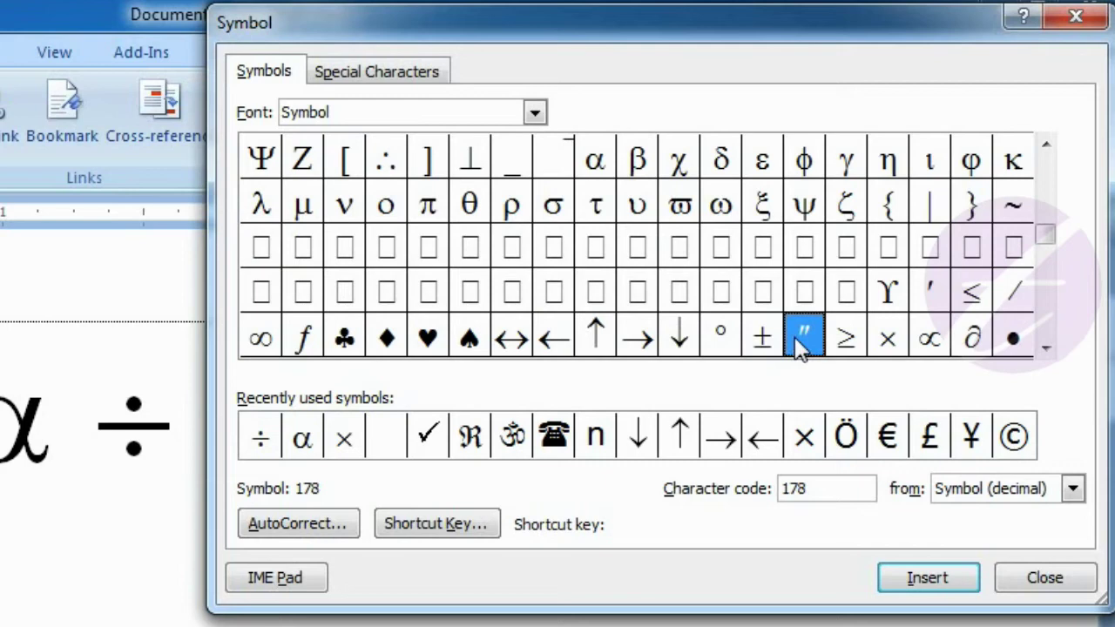
{"action": "left_click", "coordinate": [922, 582]}
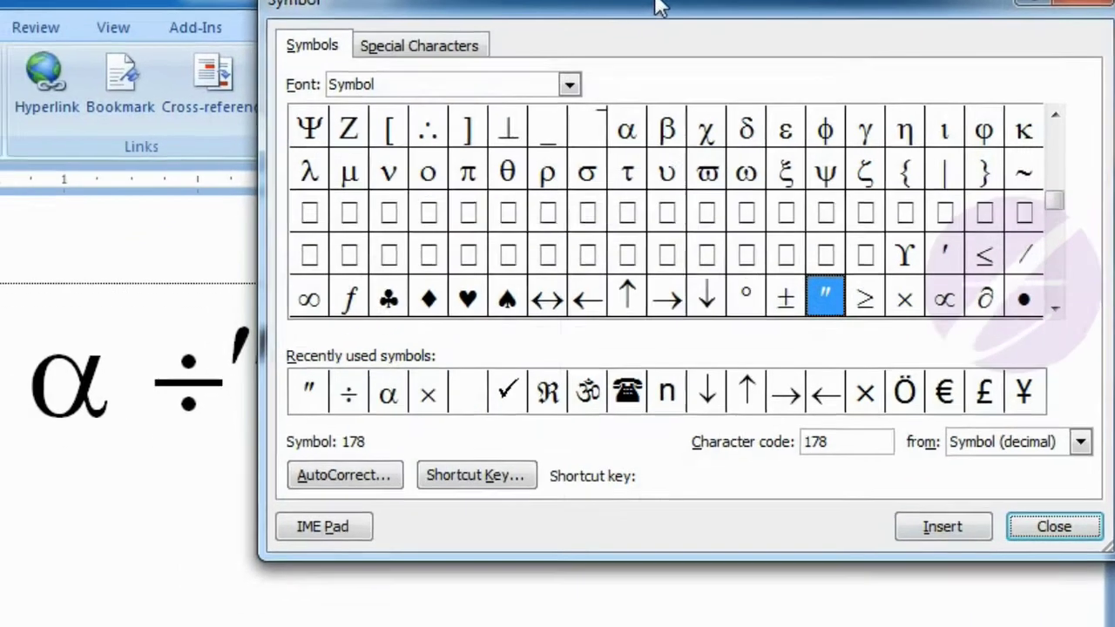
{"action": "mouse_move", "coordinate": [627, 29]}
{"action": "left_mouse_down"}
{"action": "mouse_move", "coordinate": [536, 312]}
{"action": "mouse_move", "coordinate": [510, 311]}
{"action": "mouse_move", "coordinate": [663, 63]}
{"action": "left_mouse_up"}
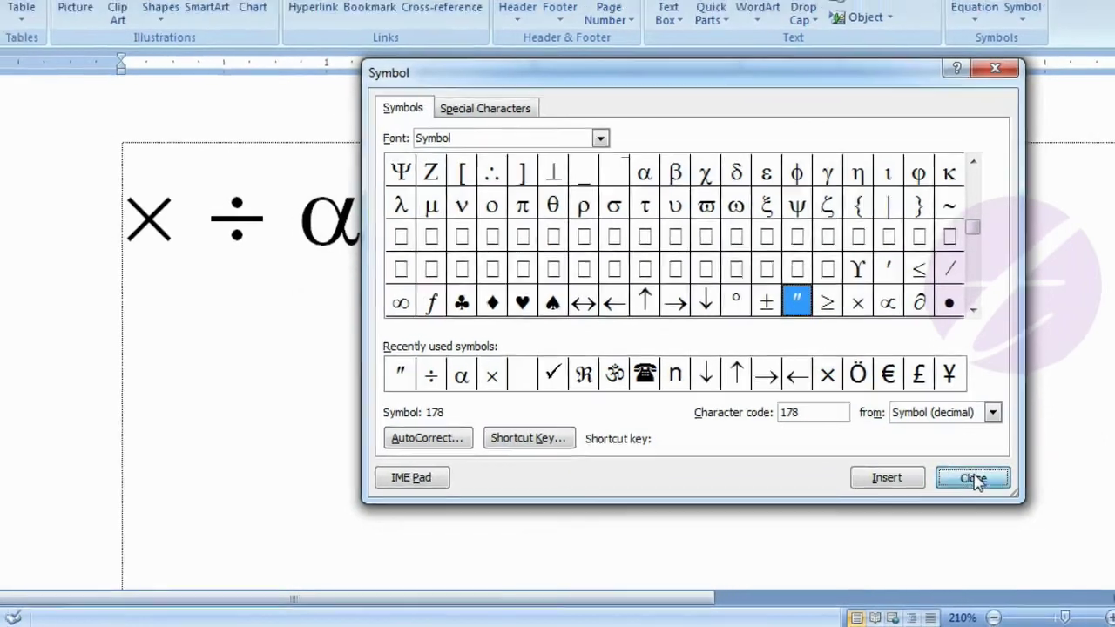
{"action": "left_click", "coordinate": [974, 475]}
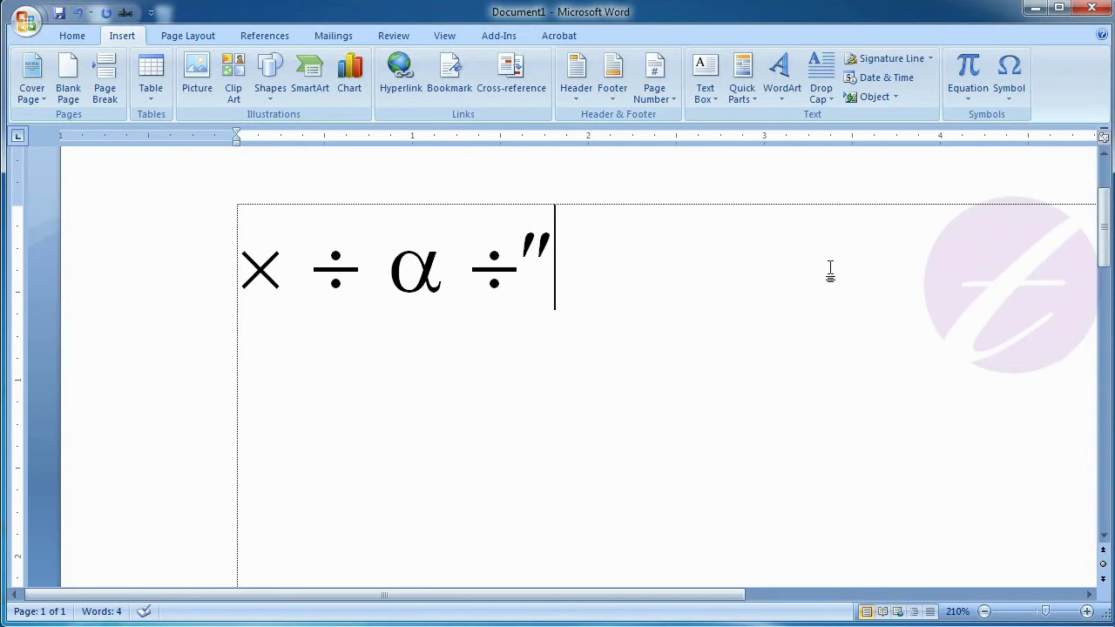
Step: Open More Symbols and switch the symbol font to Wingdings
{"action": "left_click", "coordinate": [1011, 91]}
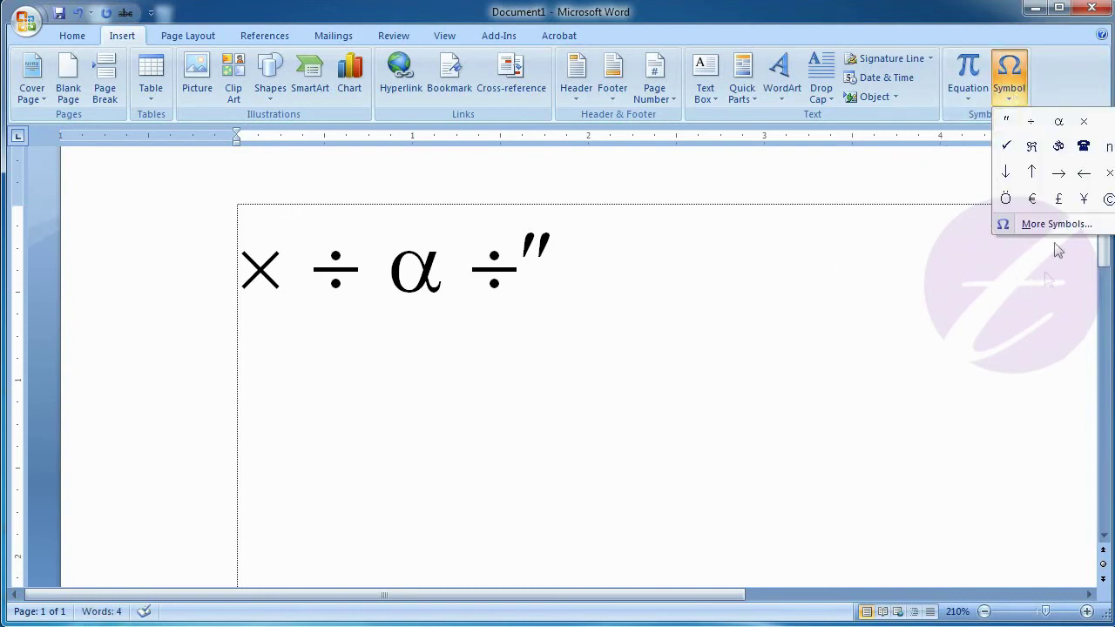
{"action": "left_click", "coordinate": [1054, 224]}
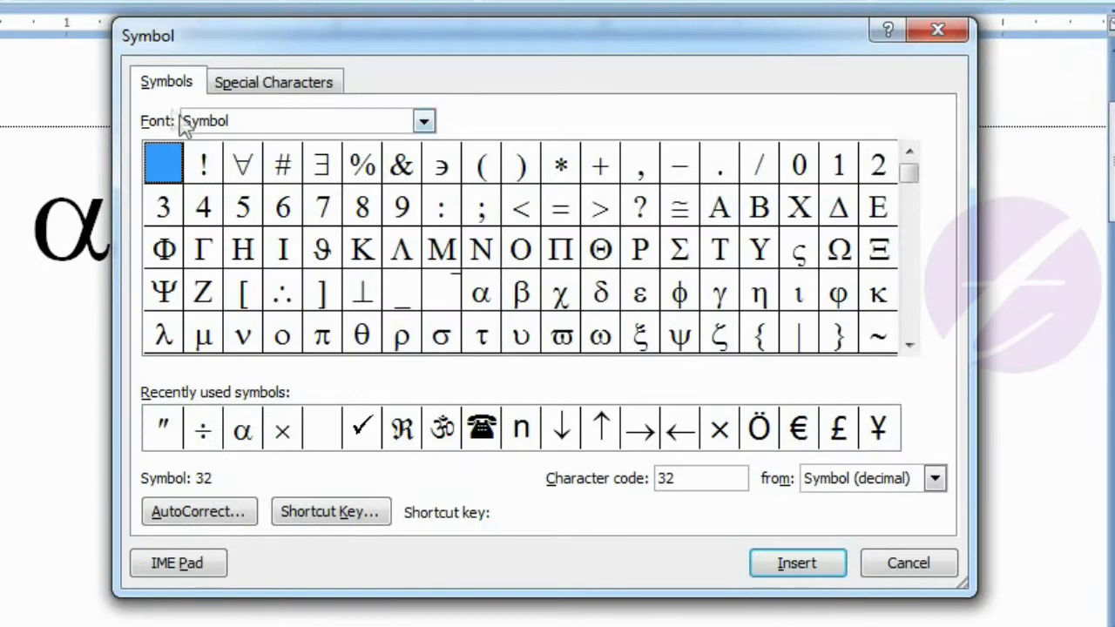
{"action": "left_click", "coordinate": [424, 121]}
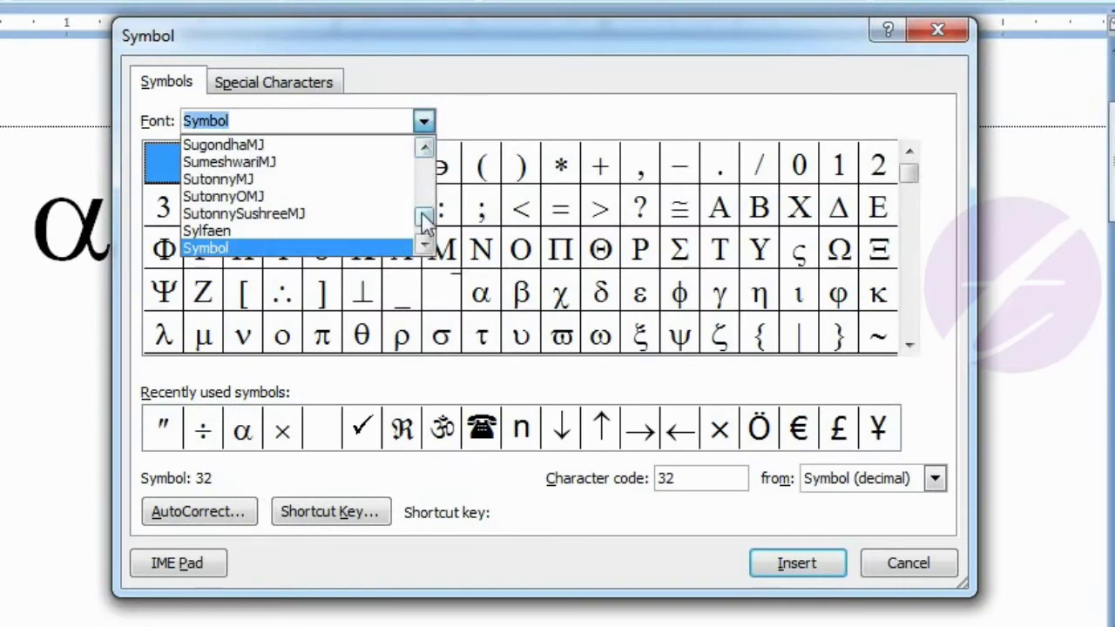
{"action": "scroll", "coordinate": [425, 222], "scroll_direction": "down", "scroll_amount": 5}
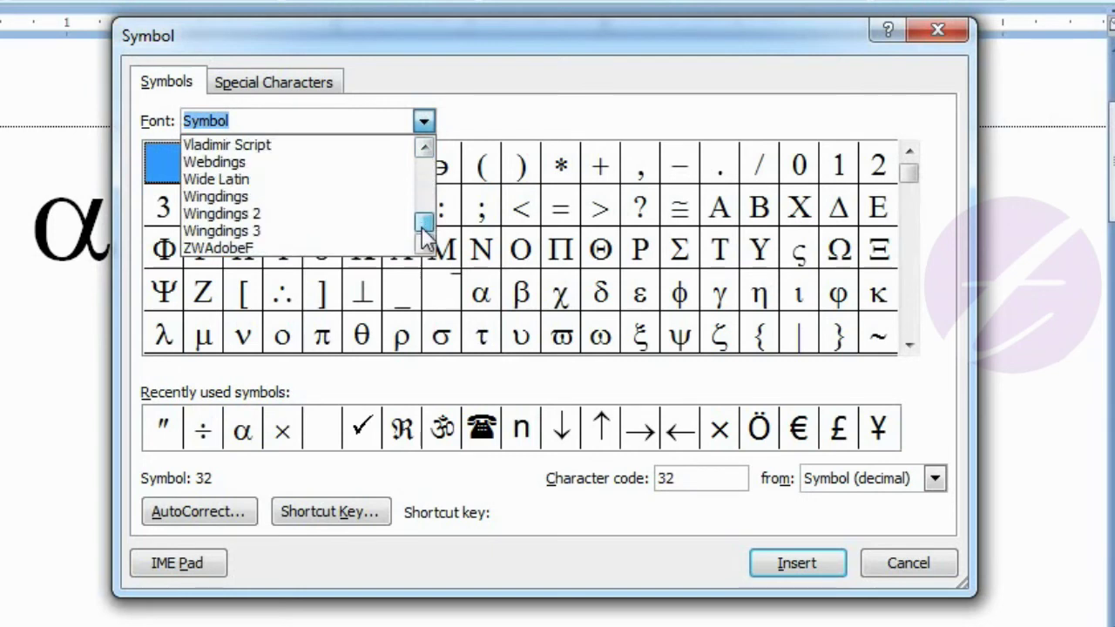
{"action": "left_click", "coordinate": [281, 207]}
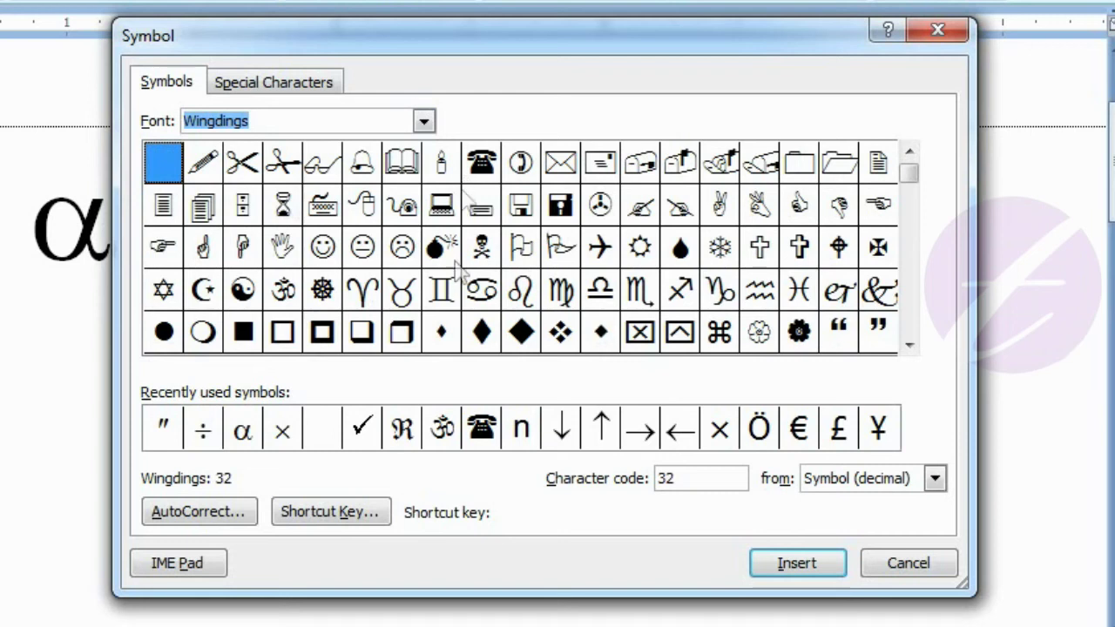
Step: Insert the Wingdings telephone symbol (code 40) after ÷″
{"action": "left_click", "coordinate": [482, 162]}
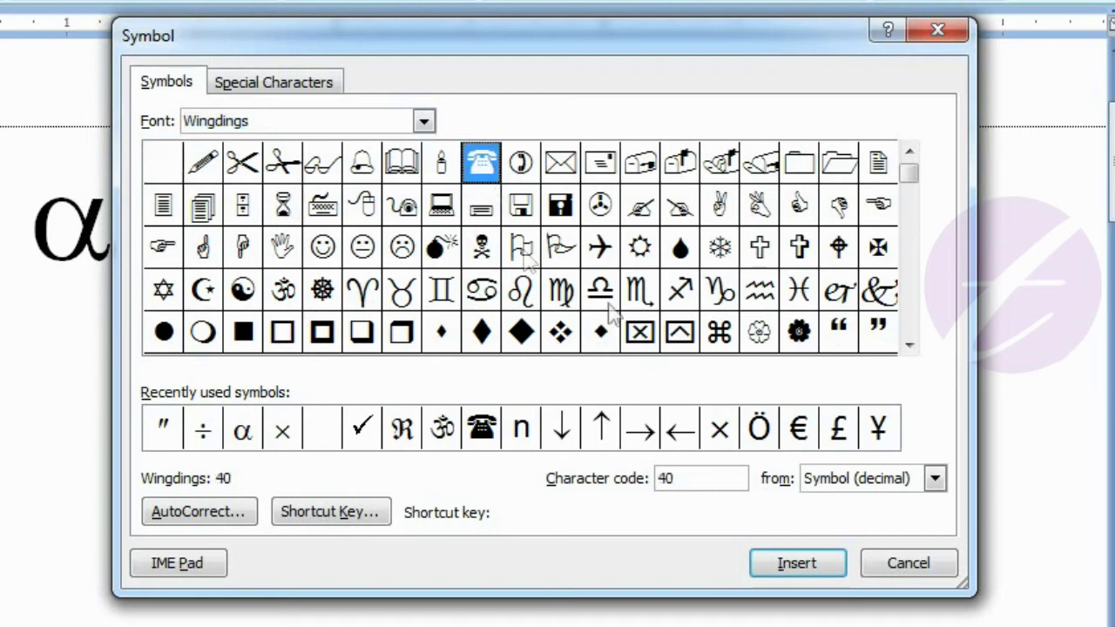
{"action": "left_click", "coordinate": [794, 564]}
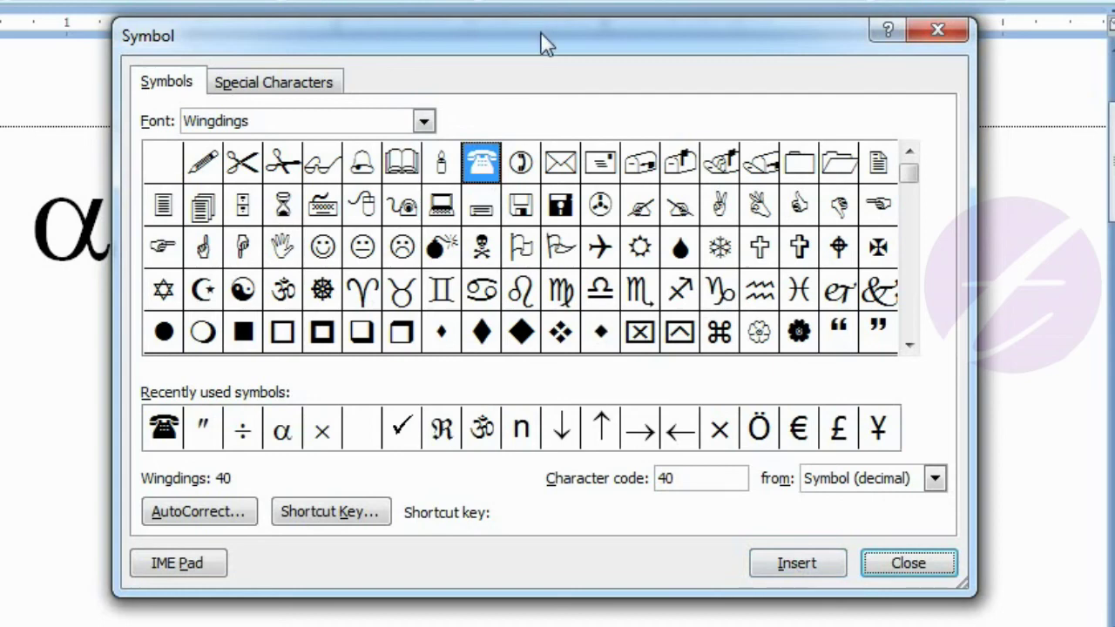
{"action": "left_click_drag", "start_coordinate": [541, 34], "coordinate": [322, 327]}
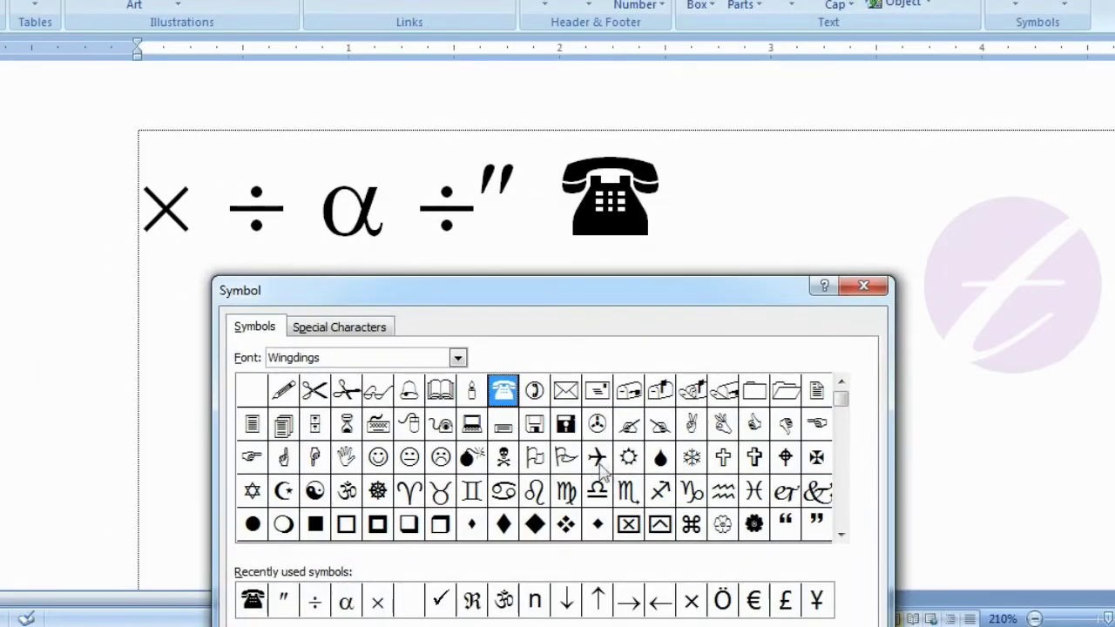
Step: Browse the Wingdings grid, then close the Symbol dialog
{"action": "left_click", "coordinate": [597, 461]}
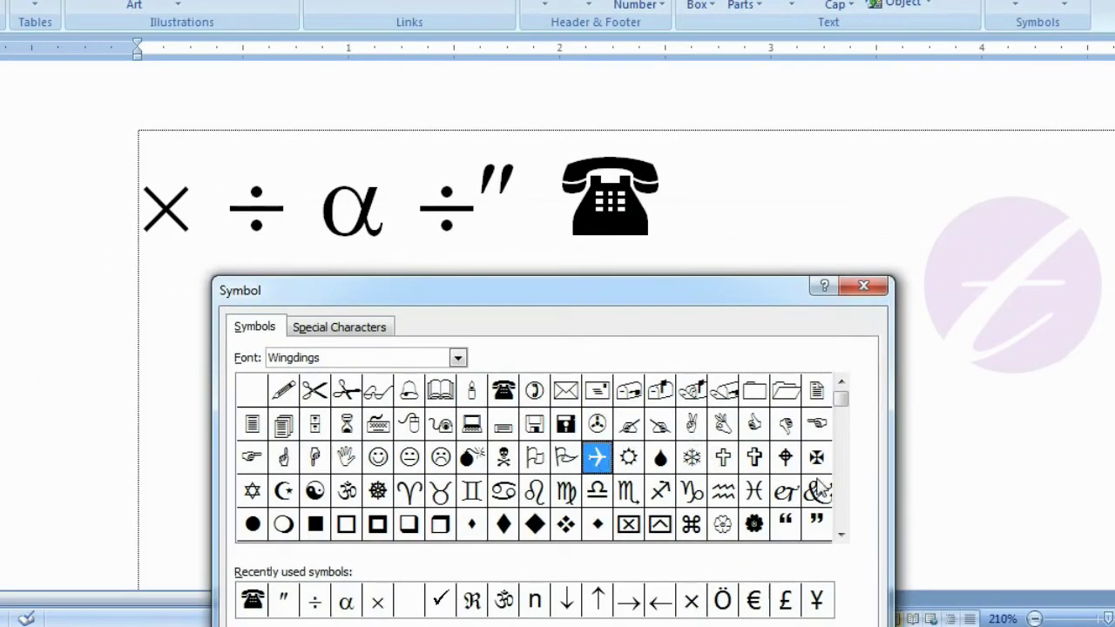
{"action": "left_click", "coordinate": [847, 508]}
{"action": "scroll", "coordinate": [846, 506], "scroll_direction": "up", "scroll_amount": 3}
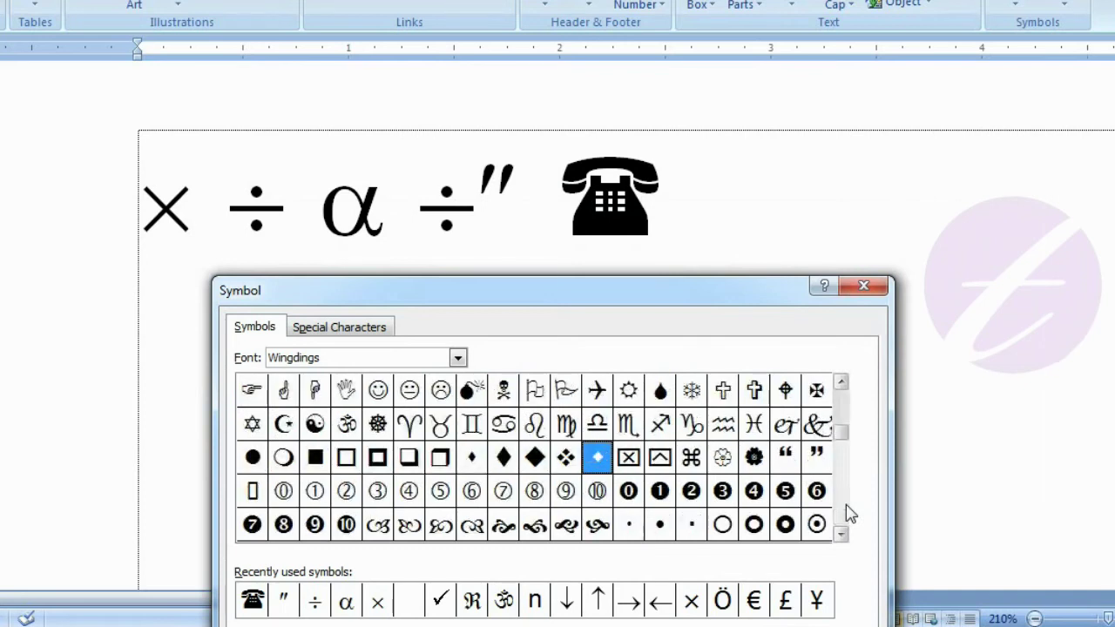
{"action": "scroll", "coordinate": [846, 507], "scroll_direction": "down", "scroll_amount": 3}
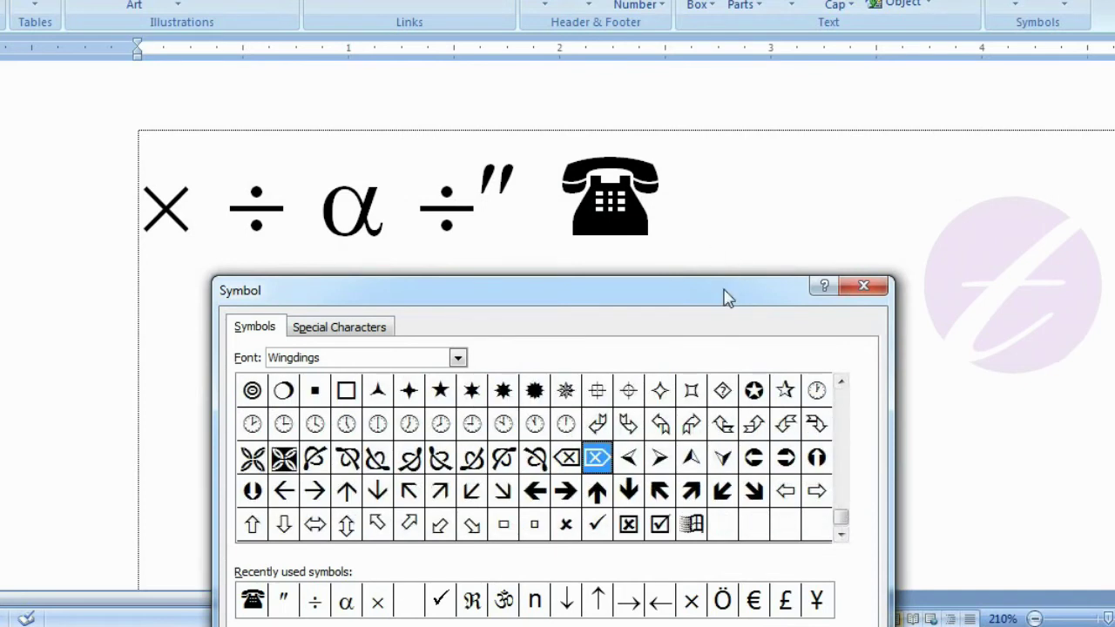
{"action": "left_click_drag", "start_coordinate": [727, 297], "coordinate": [737, 159]}
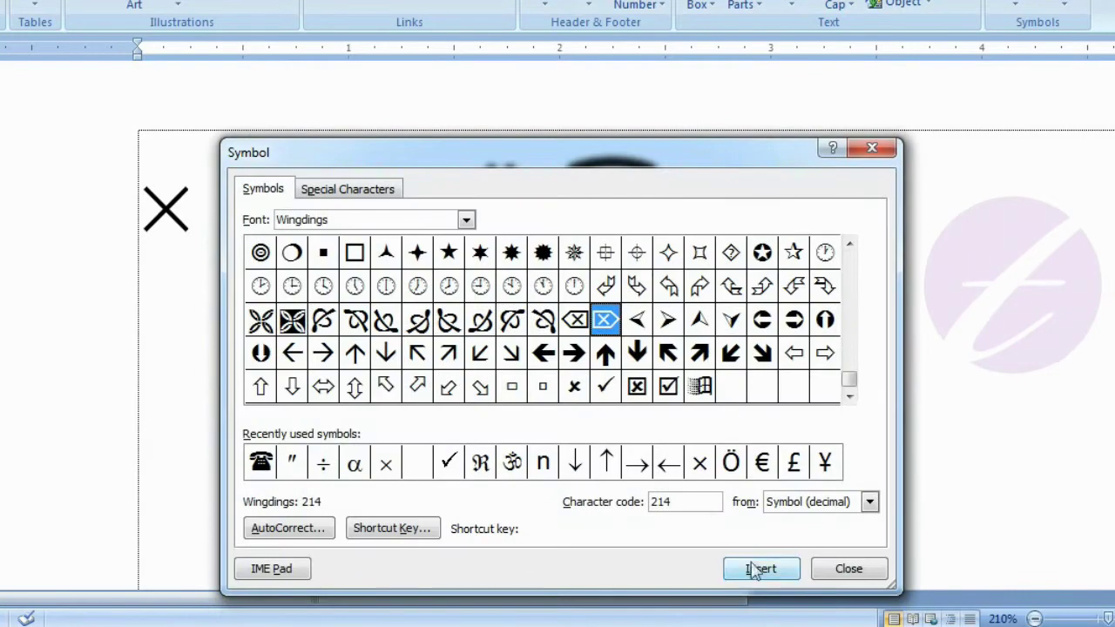
{"action": "left_click", "coordinate": [819, 569]}
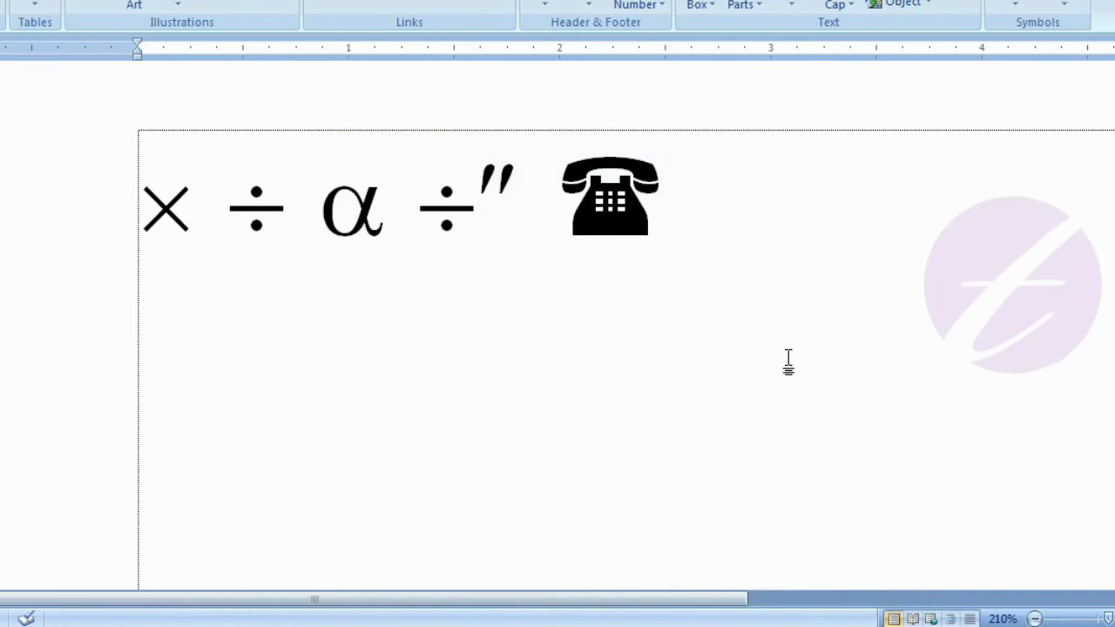